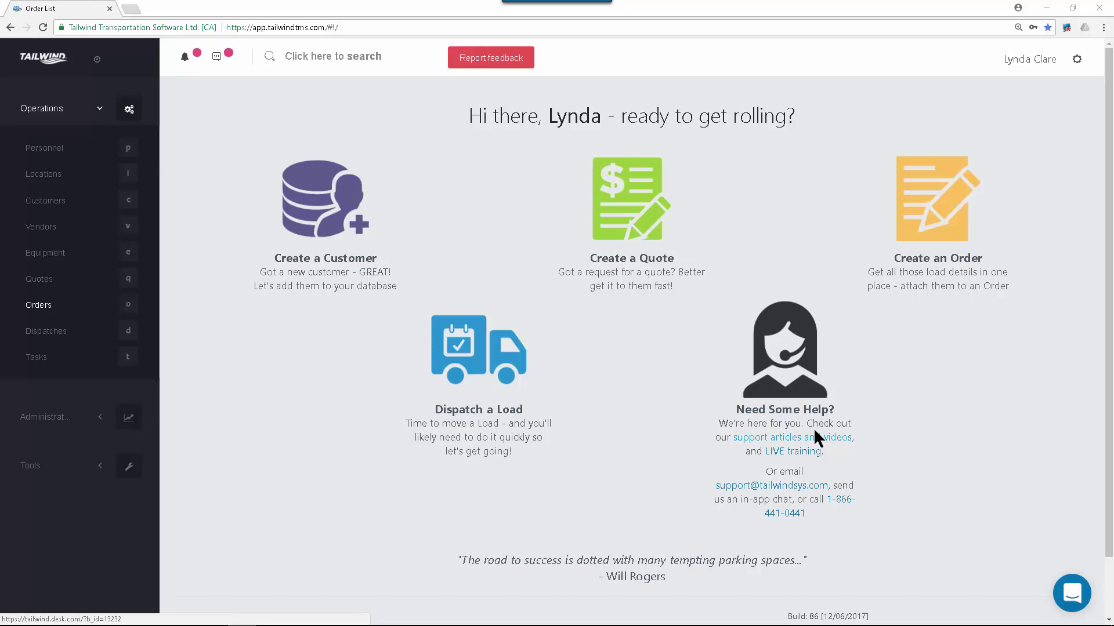
Open the unassigned ABC Company order with the 2017-12-07 Seattle pickup from the order list
click(42, 310)
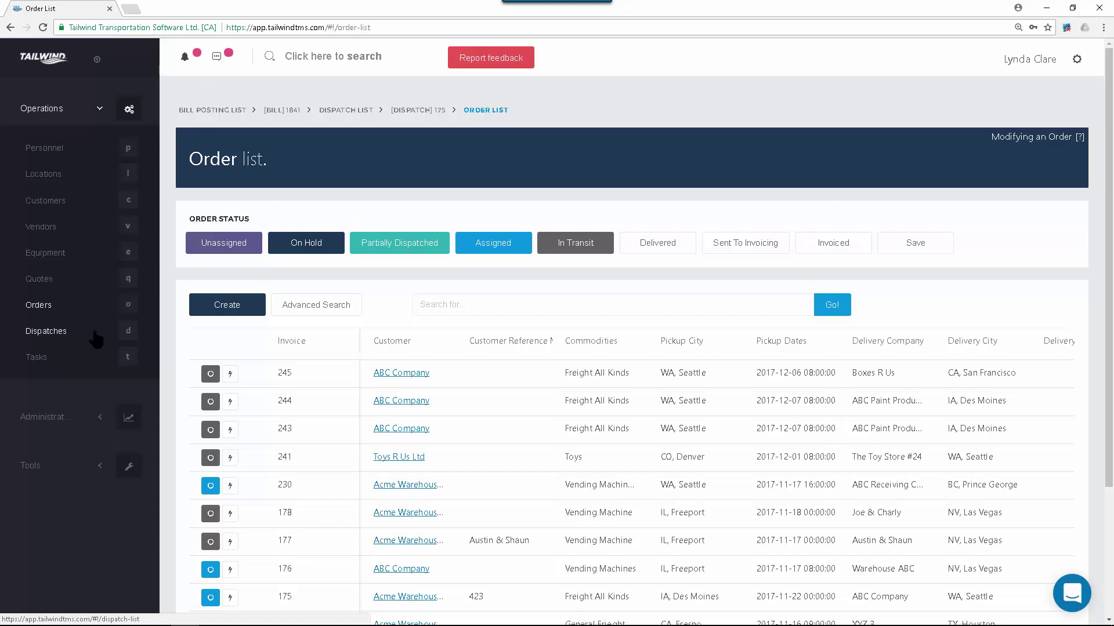
click(442, 303)
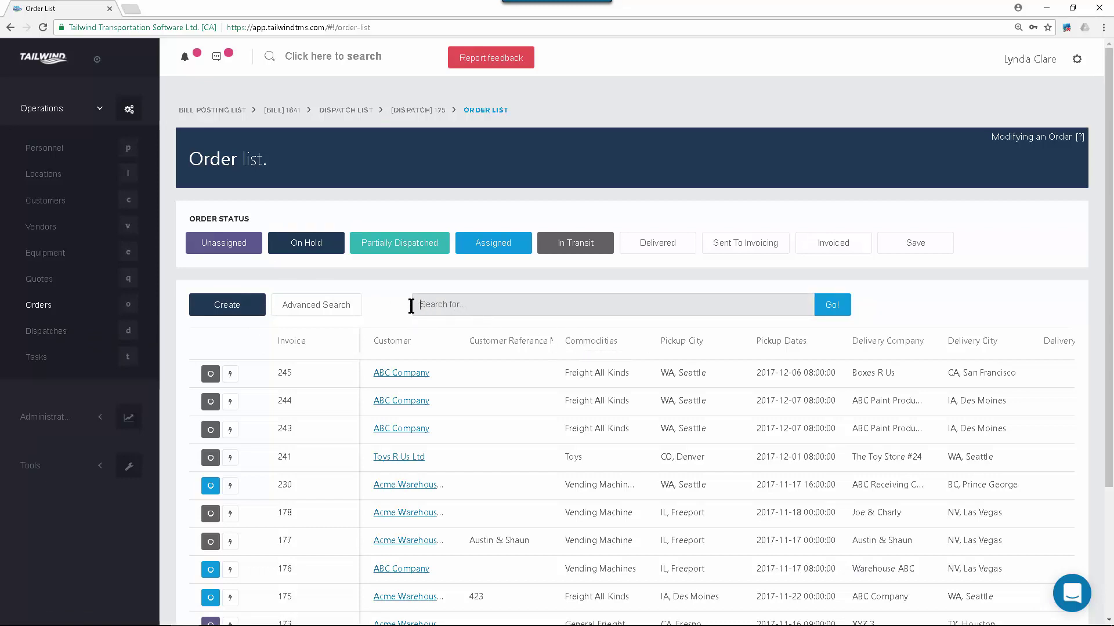
click(319, 306)
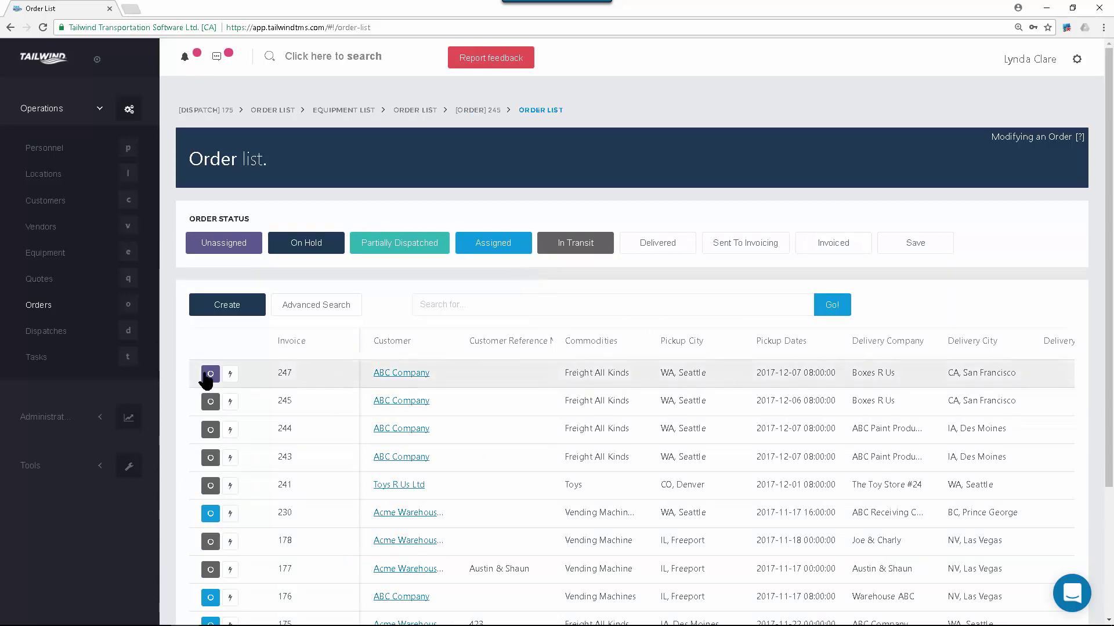
click(209, 376)
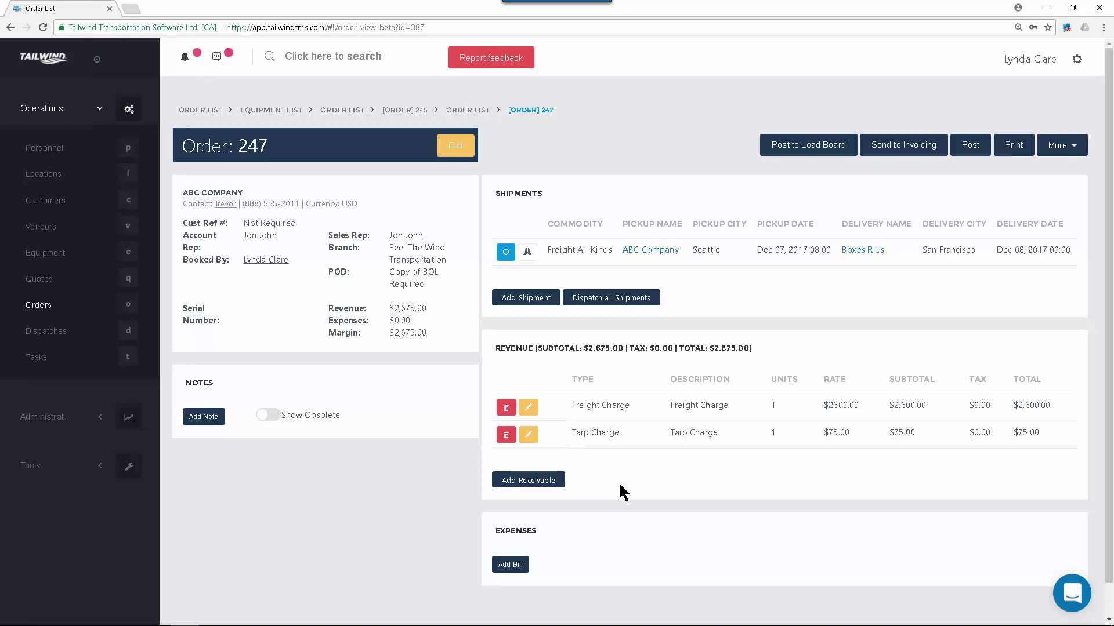
Review the order's editable details and the form for adding a shipment, leaving both without making changes
click(456, 146)
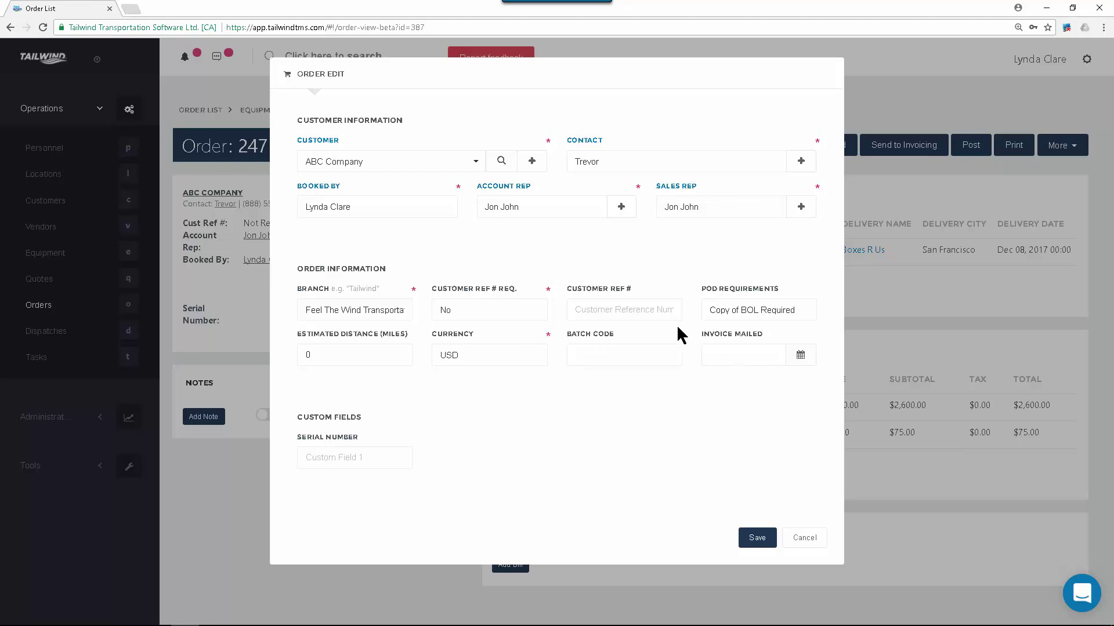
click(801, 541)
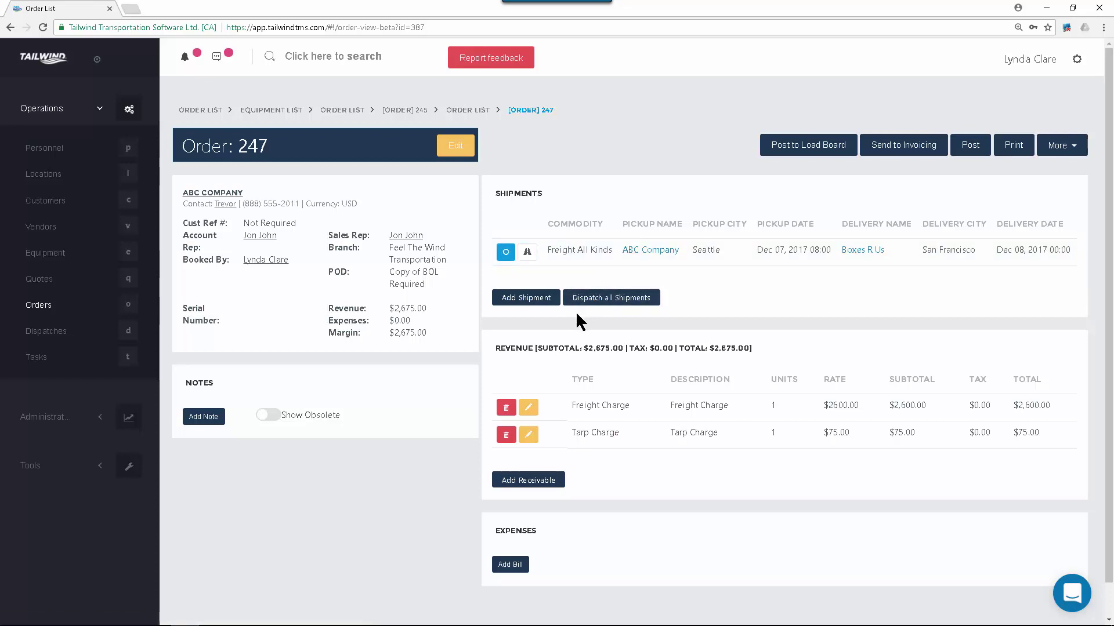
click(530, 297)
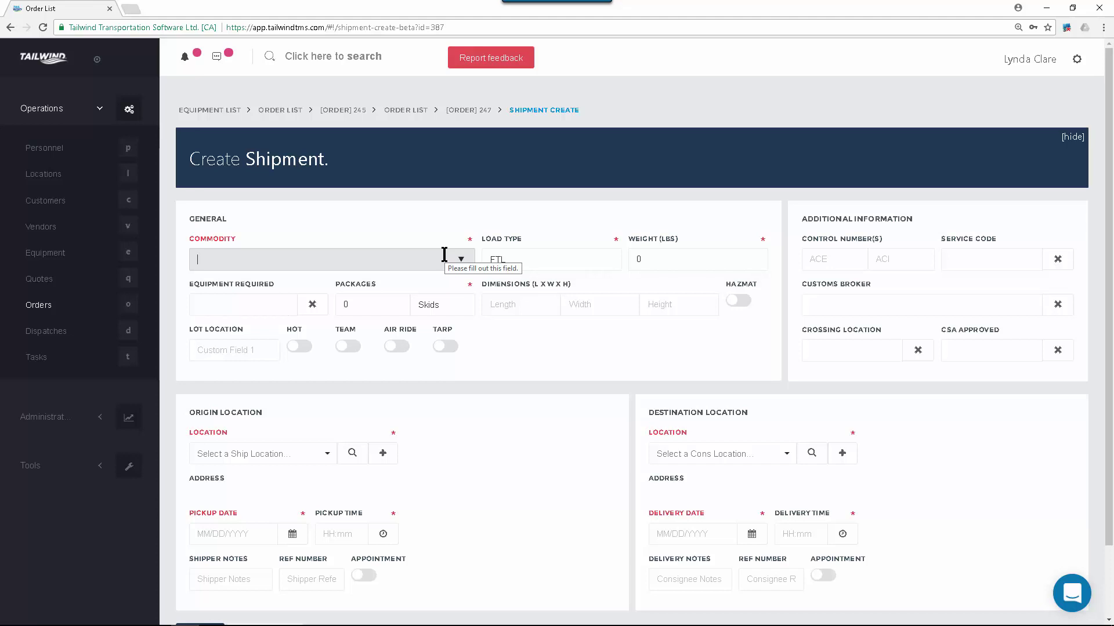
scroll(461, 264, down, 2)
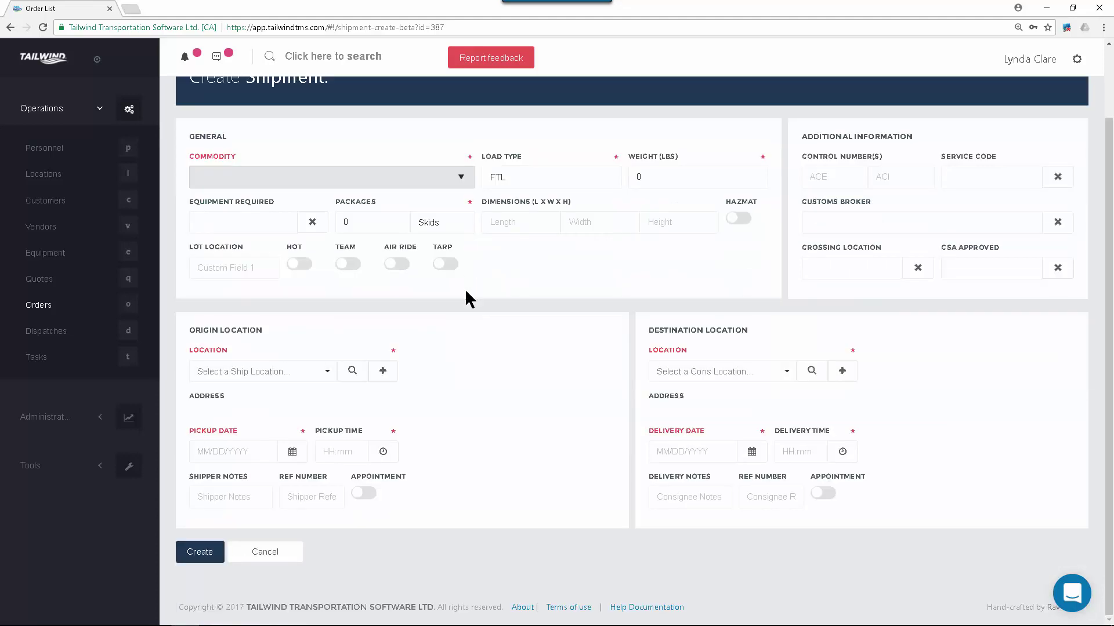
click(203, 554)
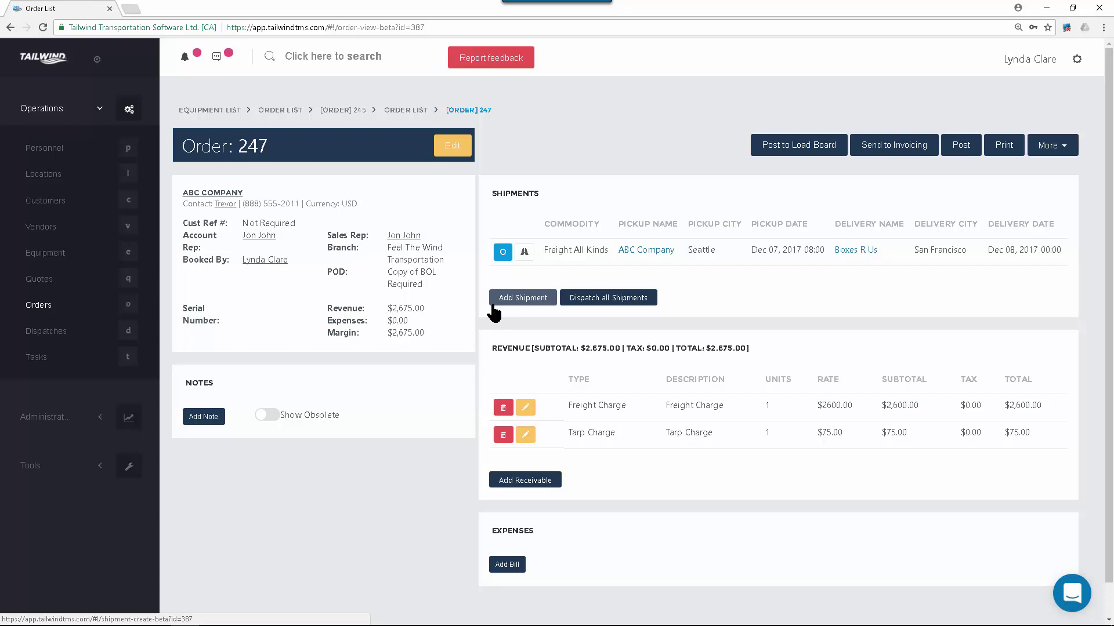
Set the unit rate of the order's Freight Charge receivable to 2800.00 and save it
click(526, 408)
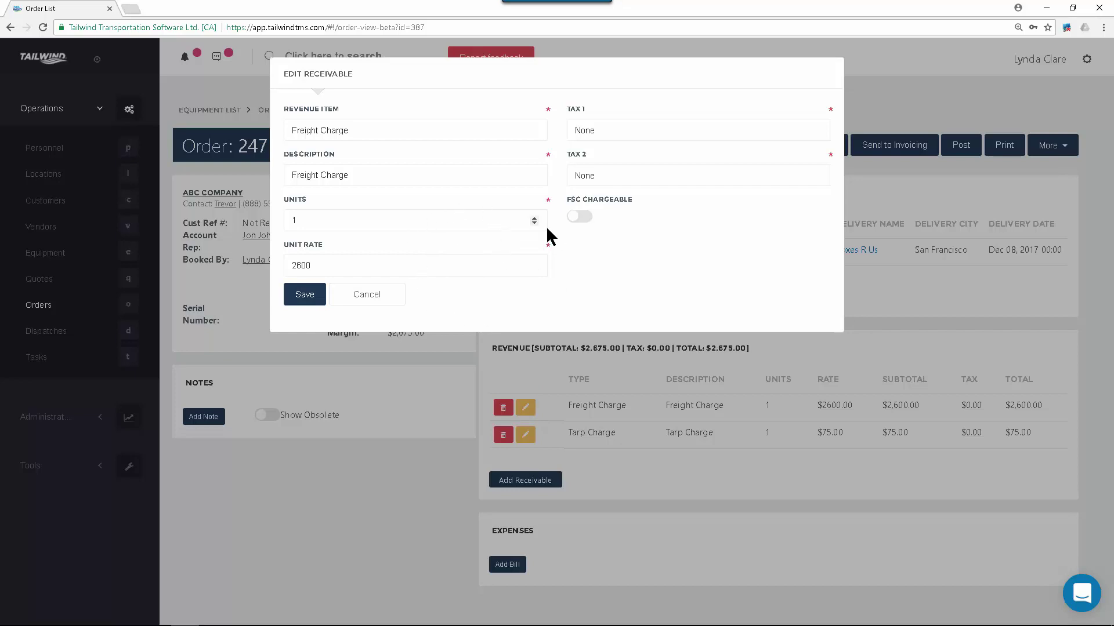
drag(315, 265, 254, 262)
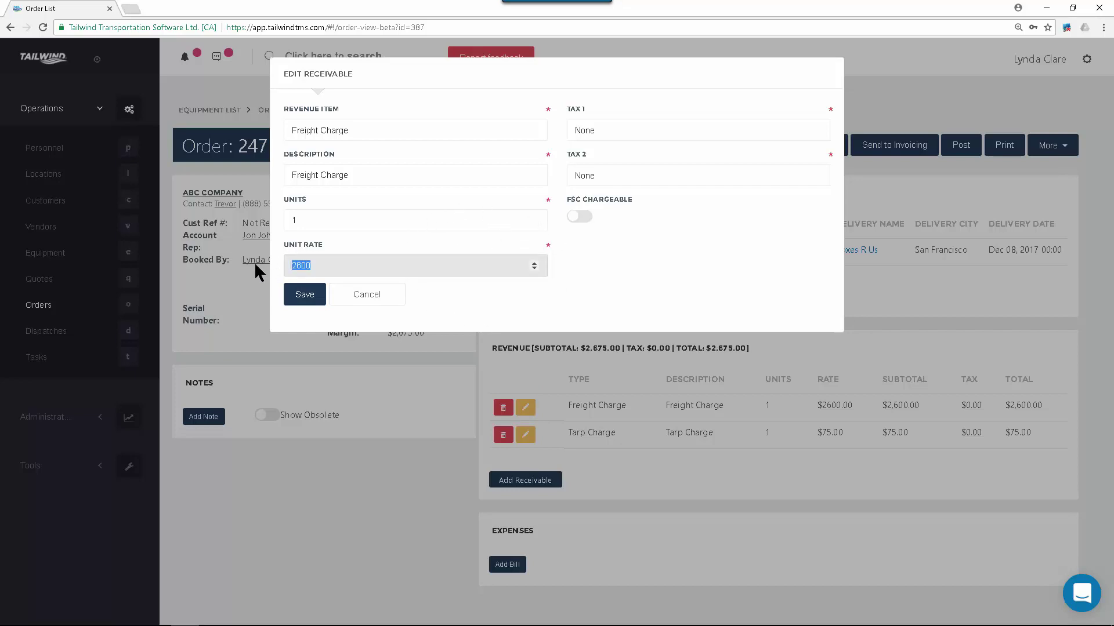
text(2800.00)
click(305, 293)
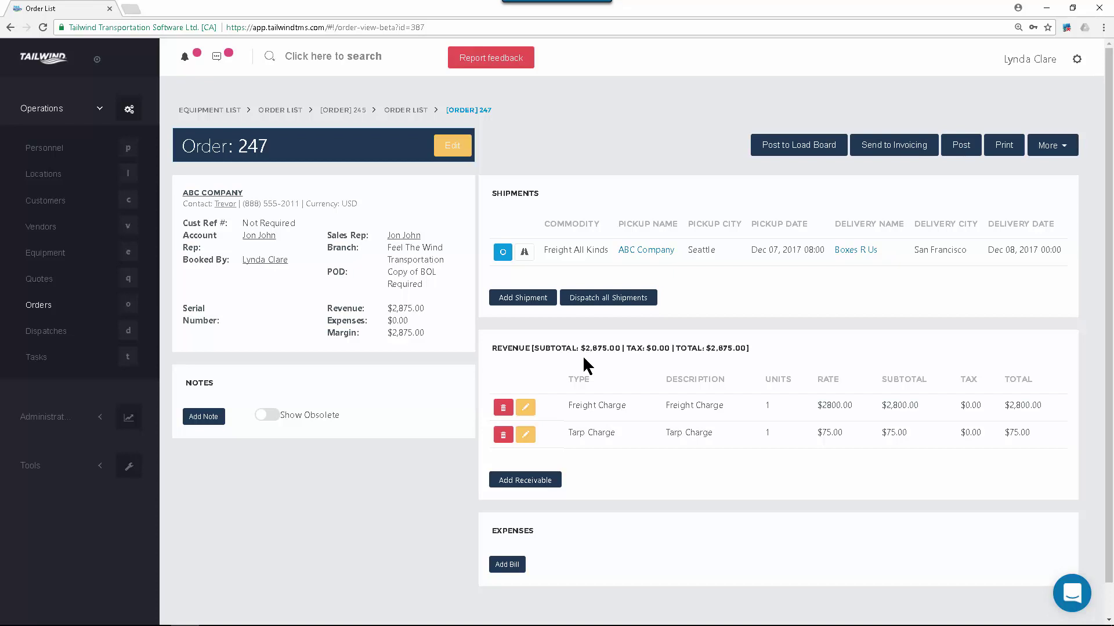
View the form for adding another receivable charge to the order
click(527, 481)
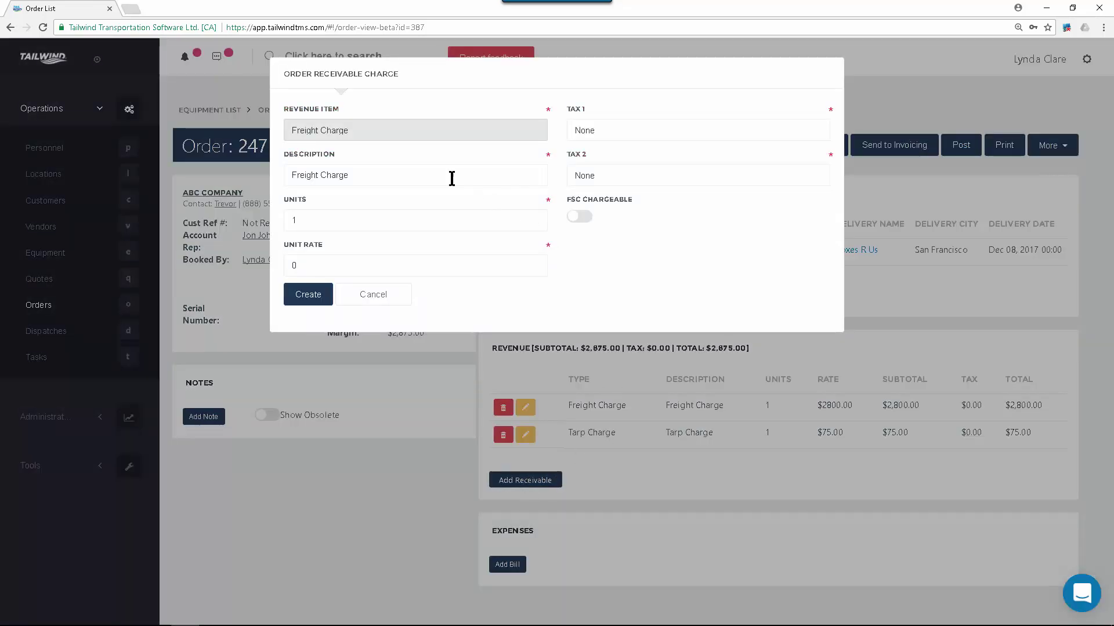
click(429, 141)
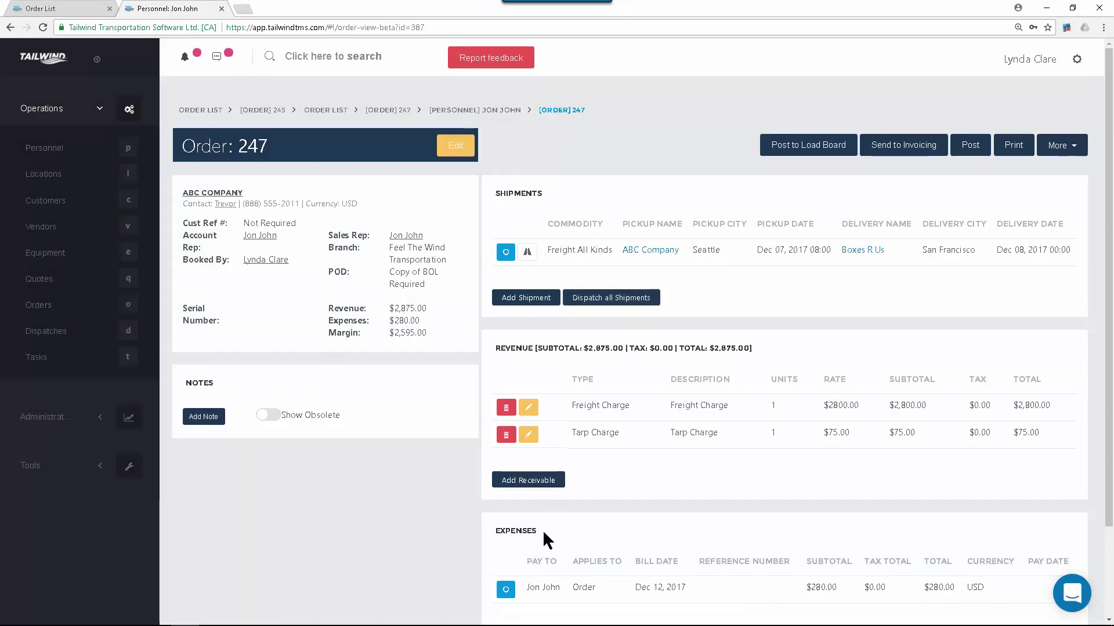
Examine the payable charges of the bill already listed in the order's expenses and return to the order
drag(543, 533, 477, 539)
scroll(684, 535, down, 1)
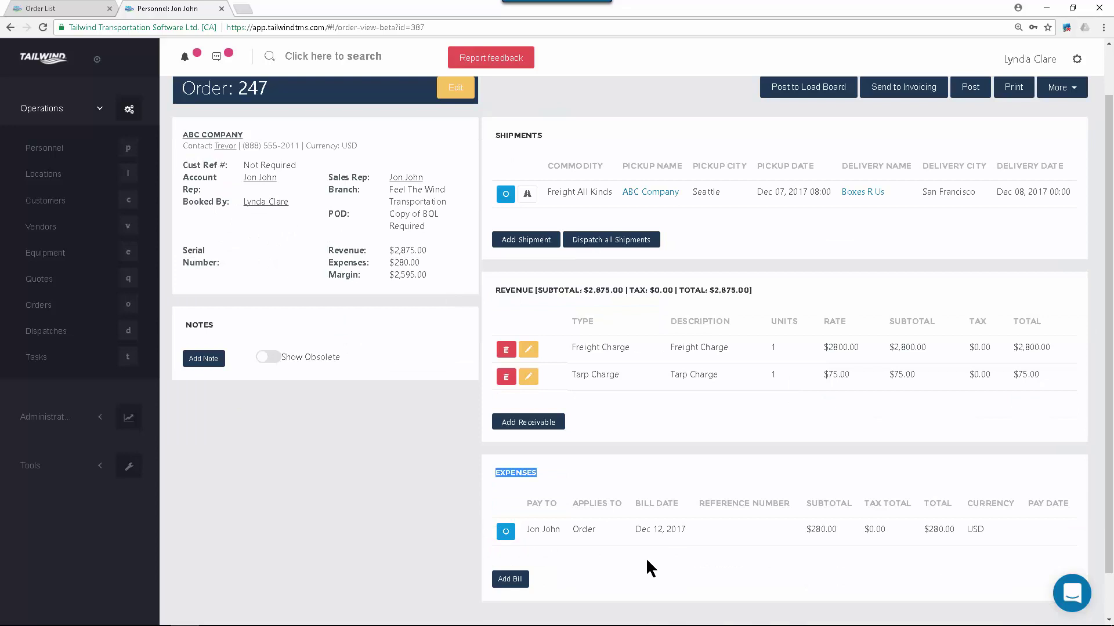
click(505, 533)
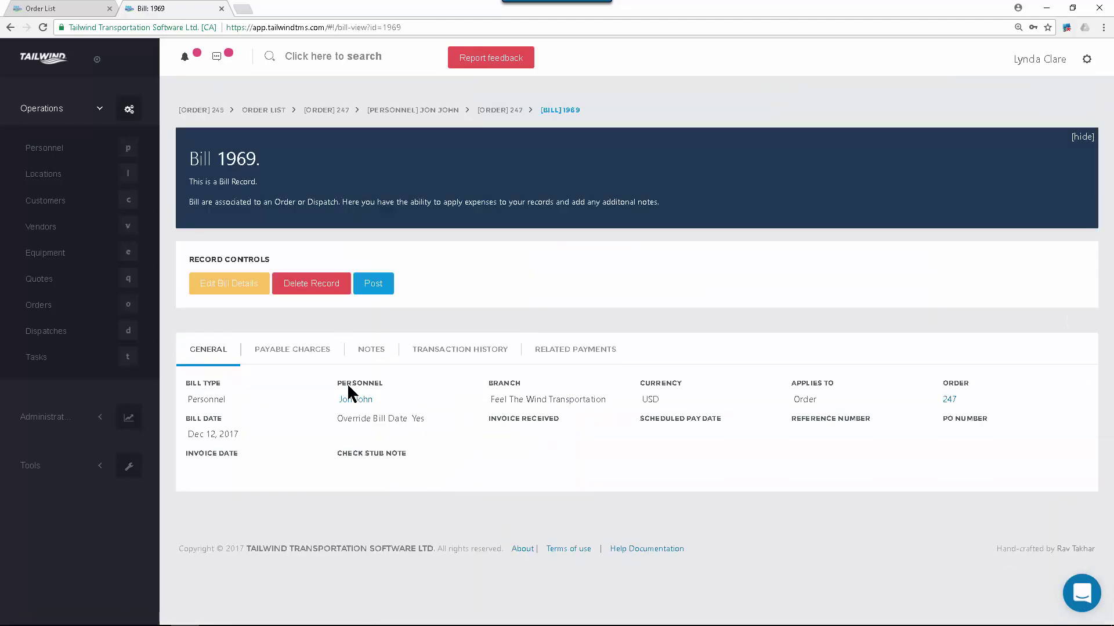
click(314, 352)
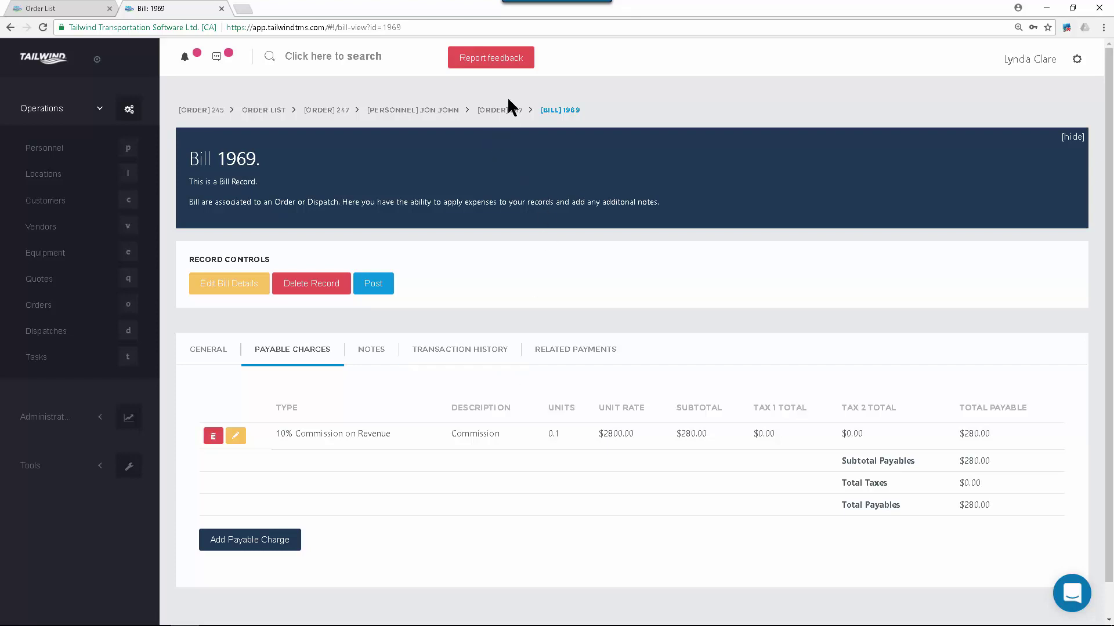
click(500, 111)
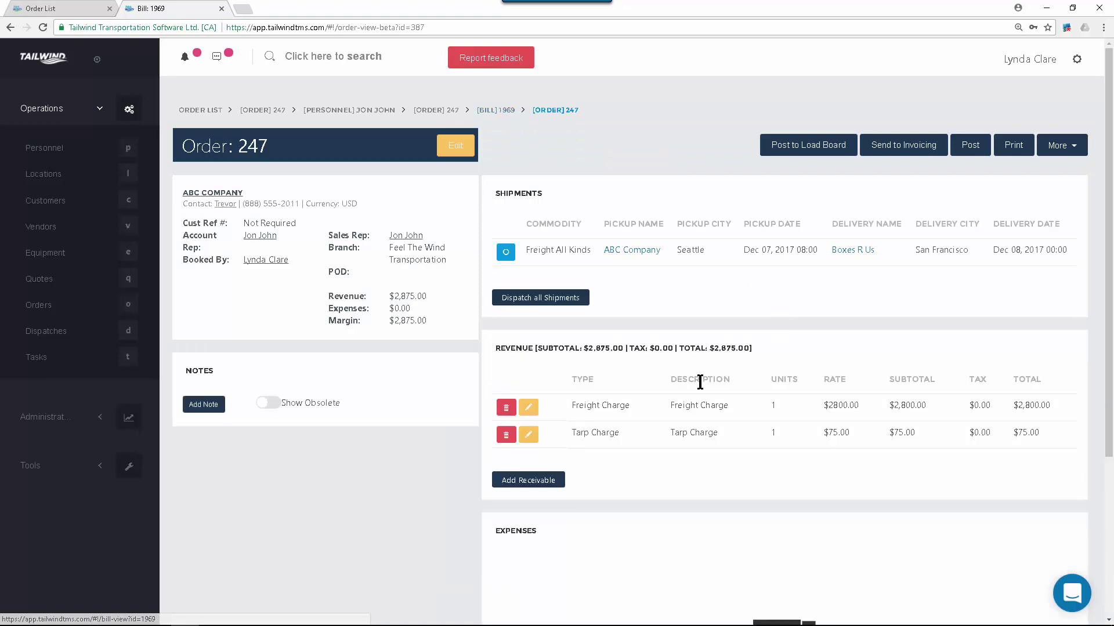
Create a new bill of type Vendor for Max Trucking, applied to the order
scroll(687, 471, down, 2)
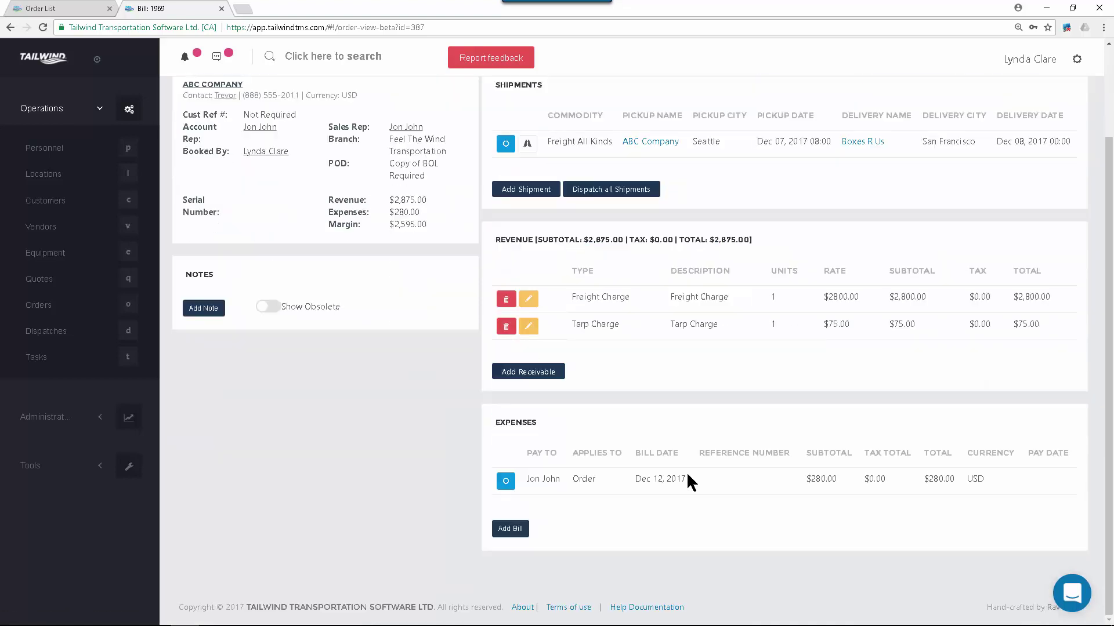
click(509, 529)
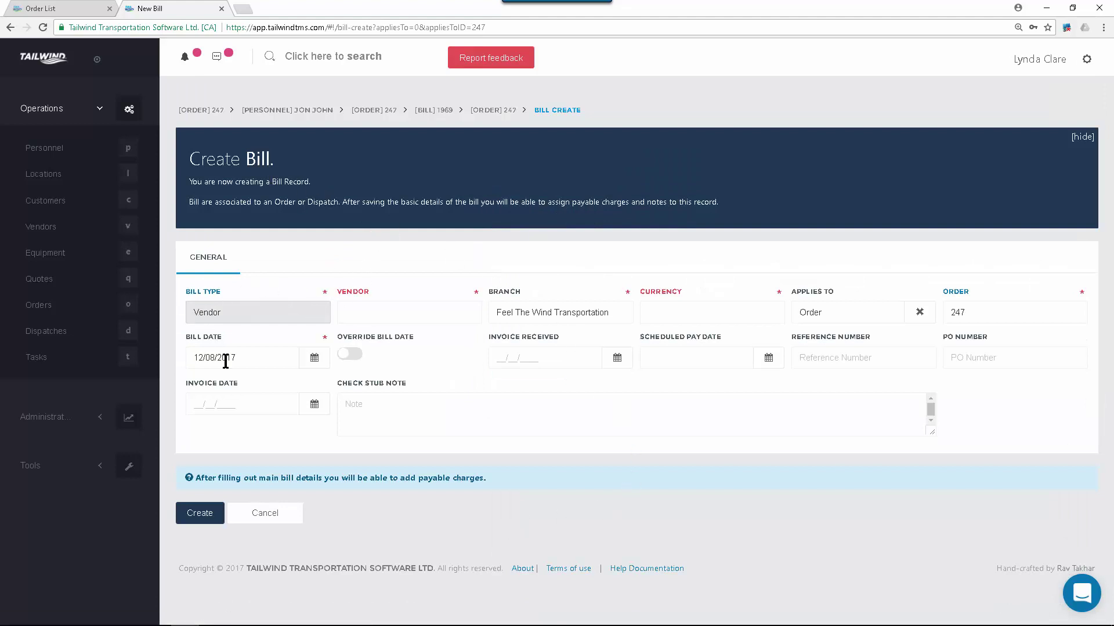
click(252, 317)
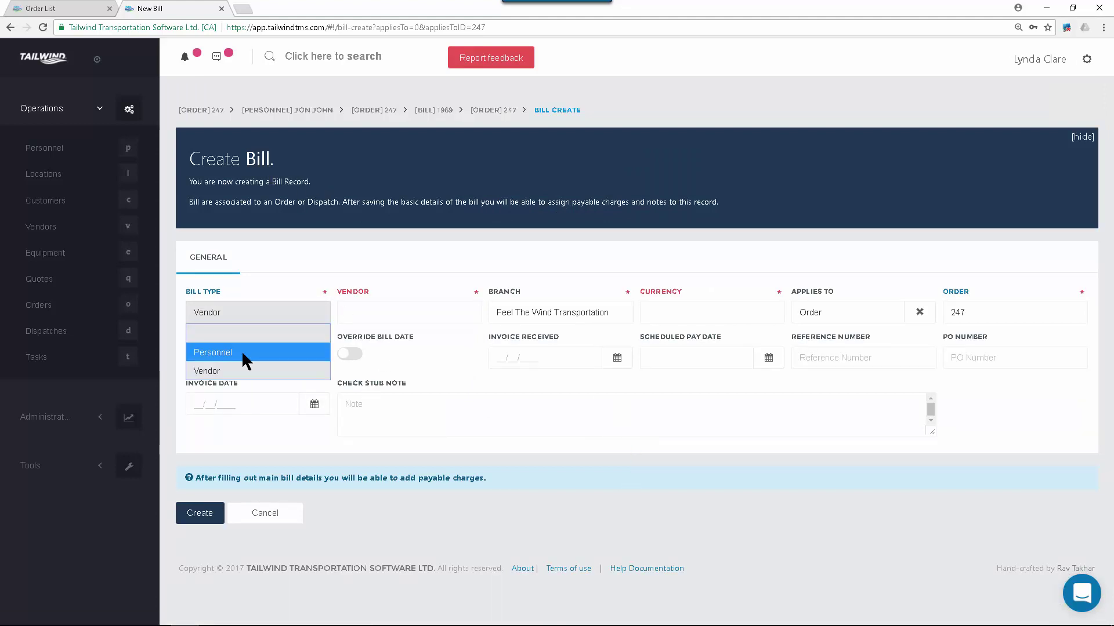
click(274, 305)
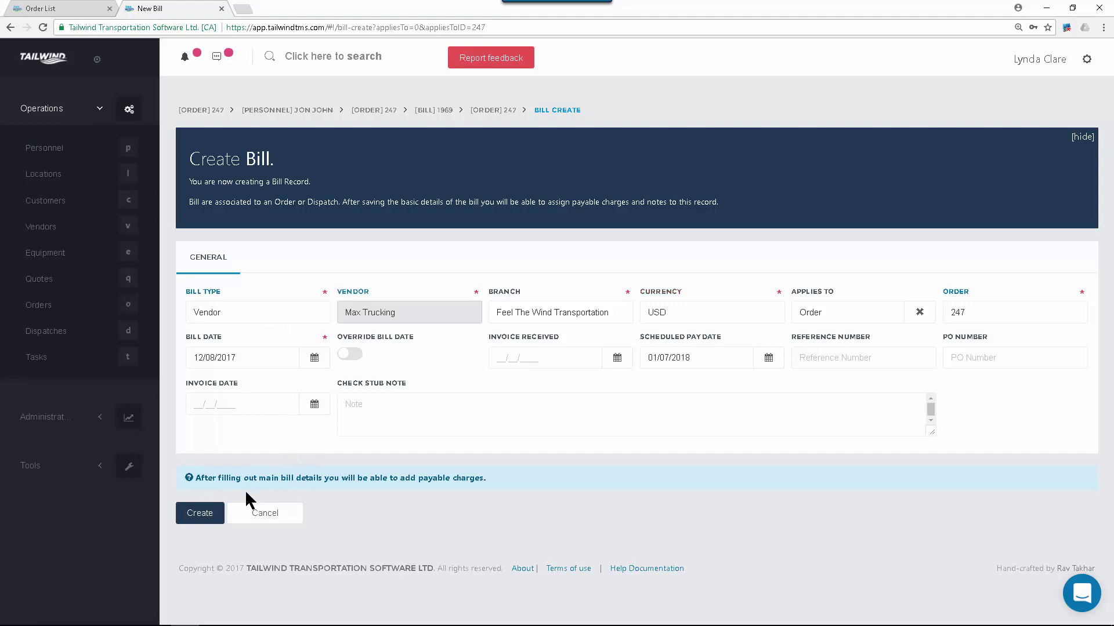
click(206, 519)
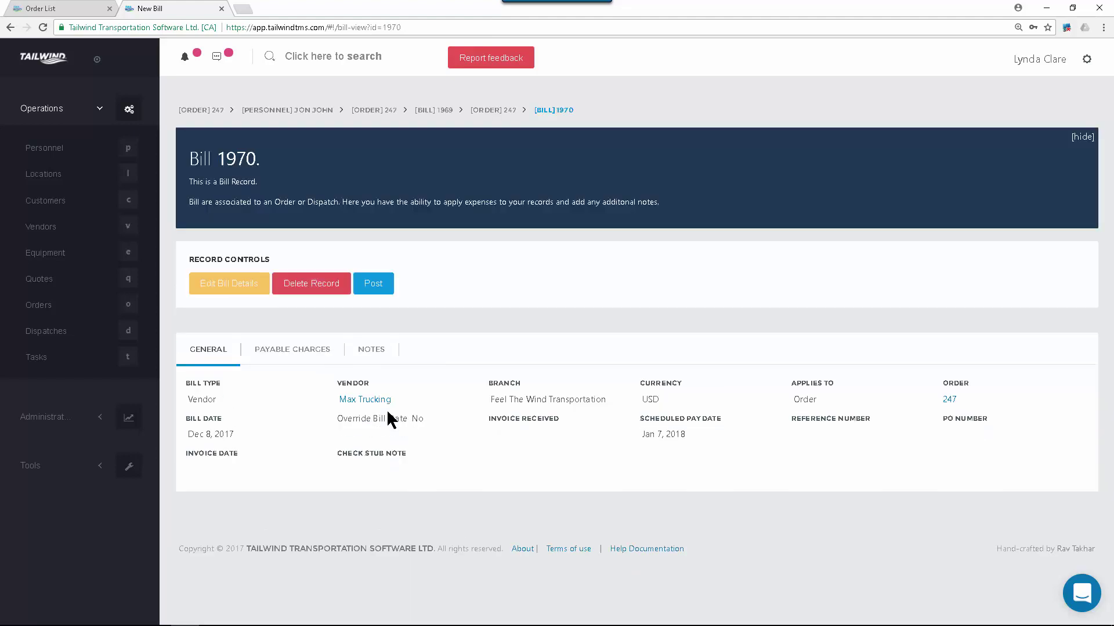
View the form for adding a payable charge to the Max Trucking bill, without creating one, and return to the order
click(290, 350)
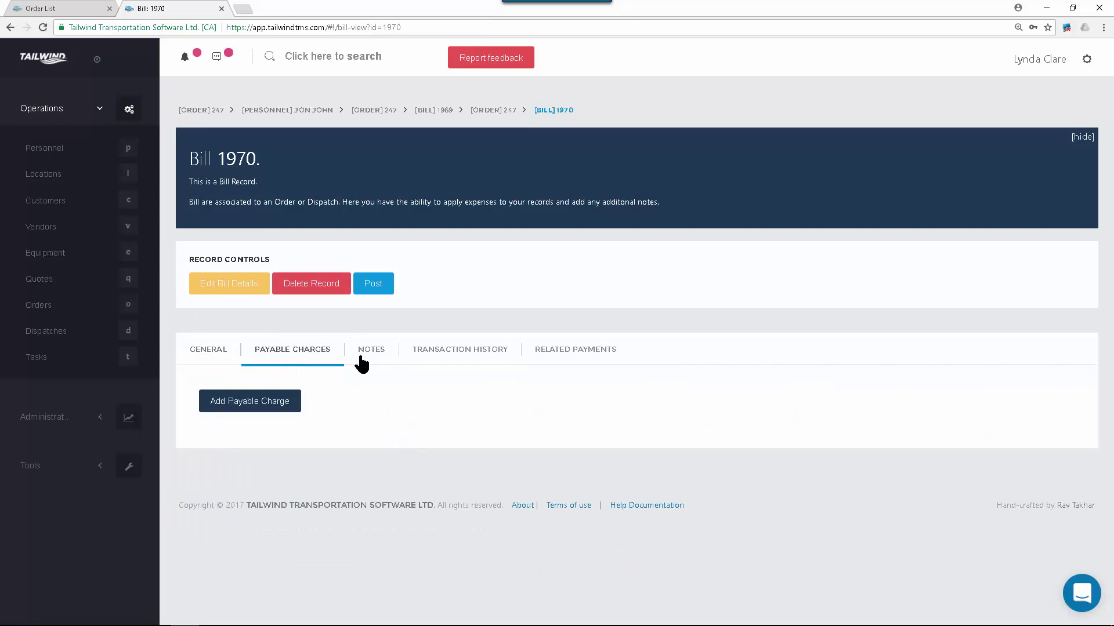
click(273, 400)
click(333, 509)
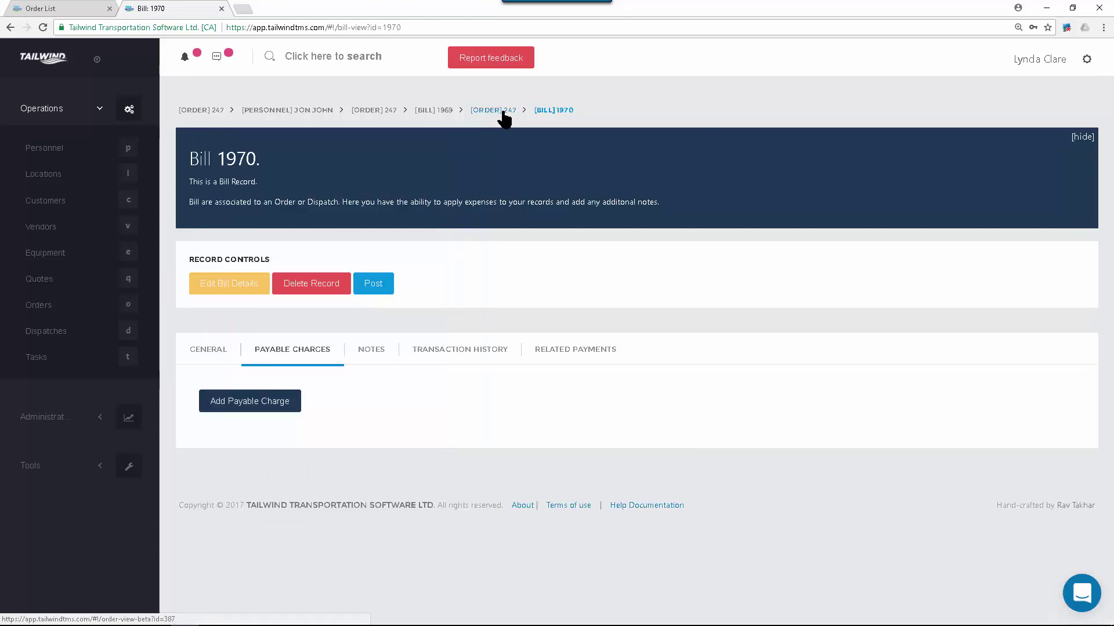
click(494, 110)
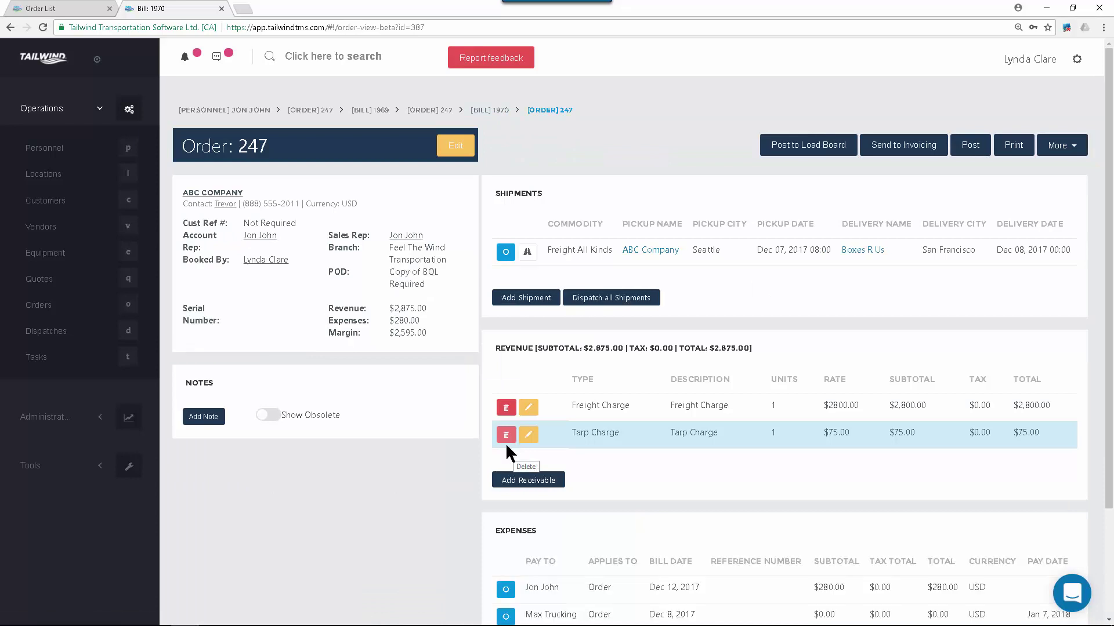
Look through the order's new-note form, checking the available note types and the file upload option without choosing a file
scroll(399, 459, down, 2)
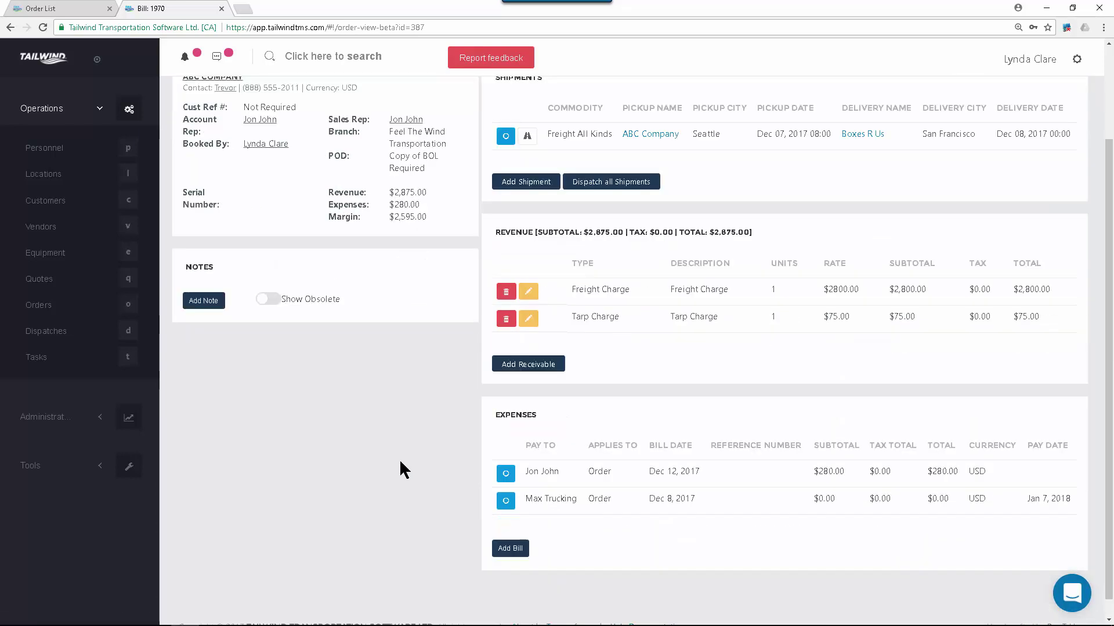
click(204, 303)
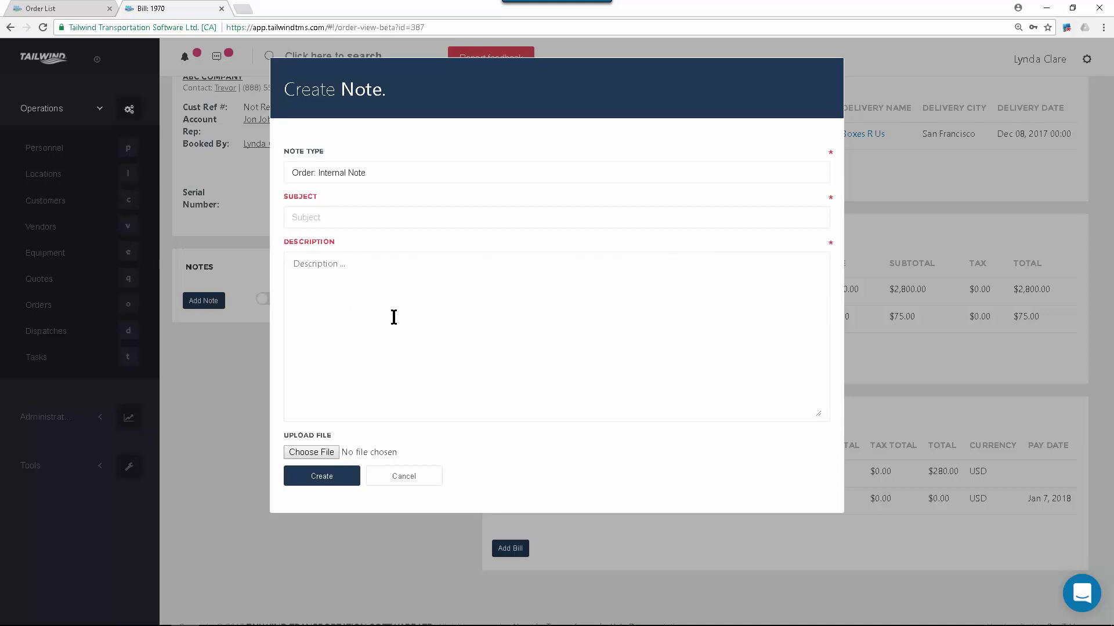
click(452, 170)
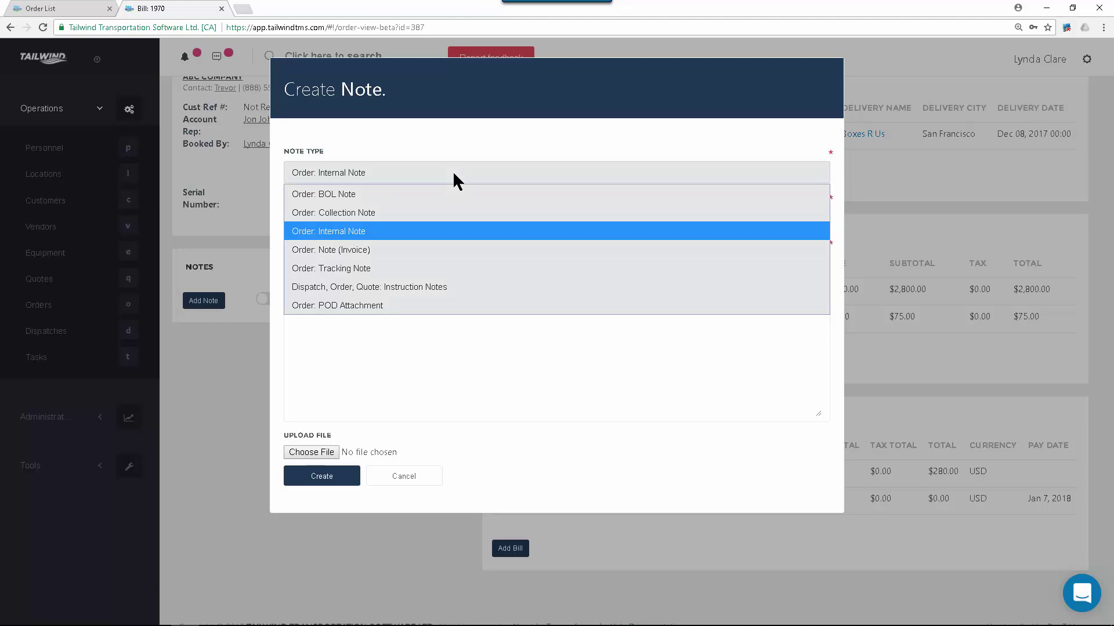
click(452, 170)
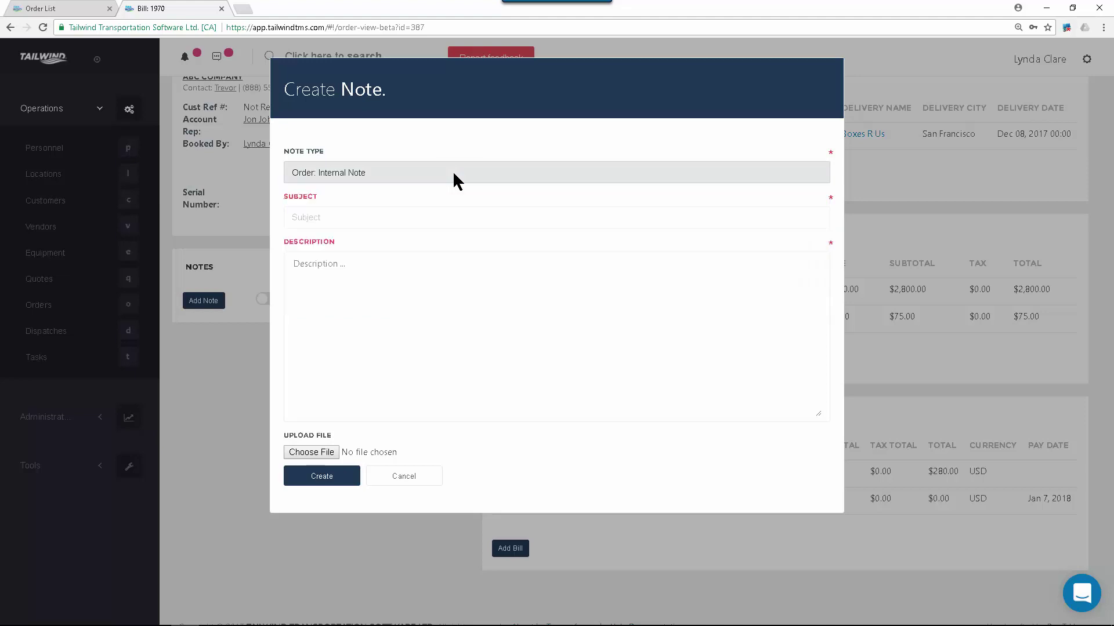
click(322, 450)
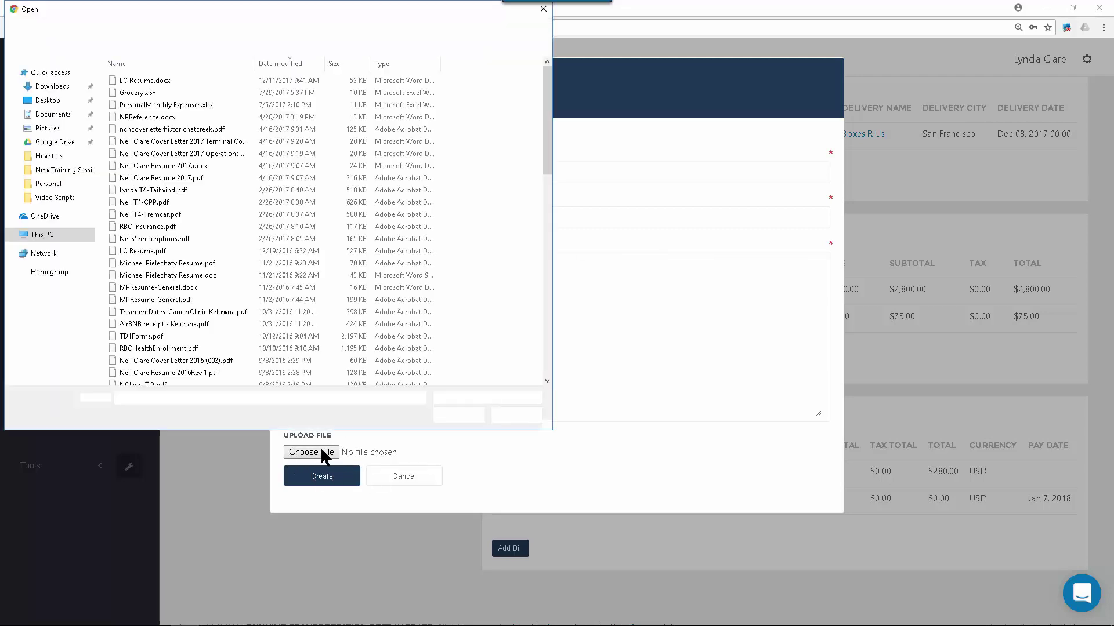
click(543, 8)
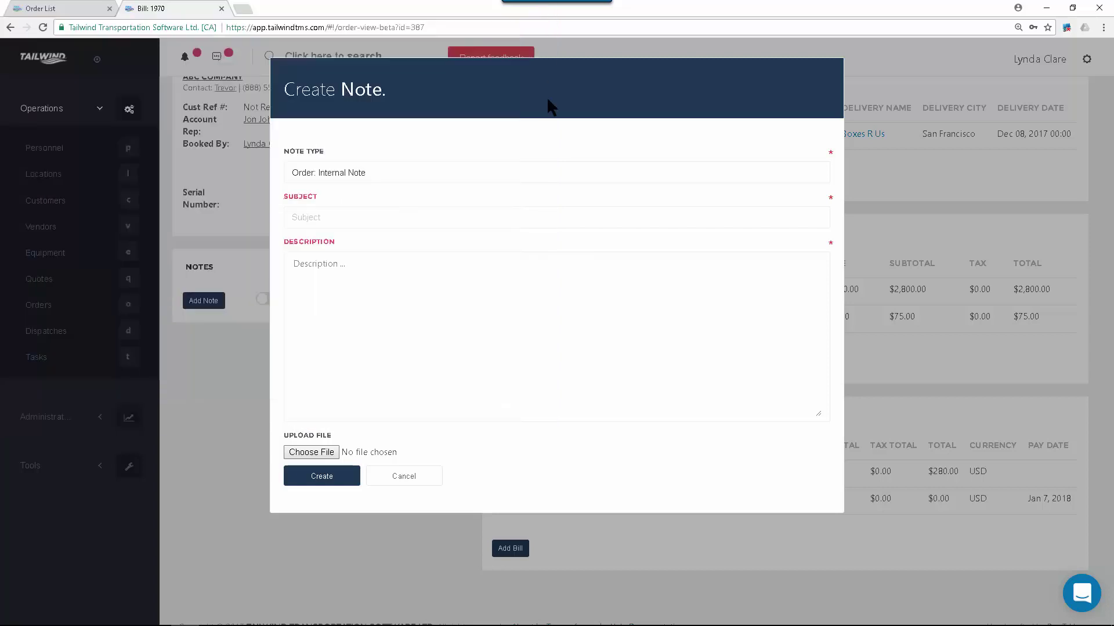